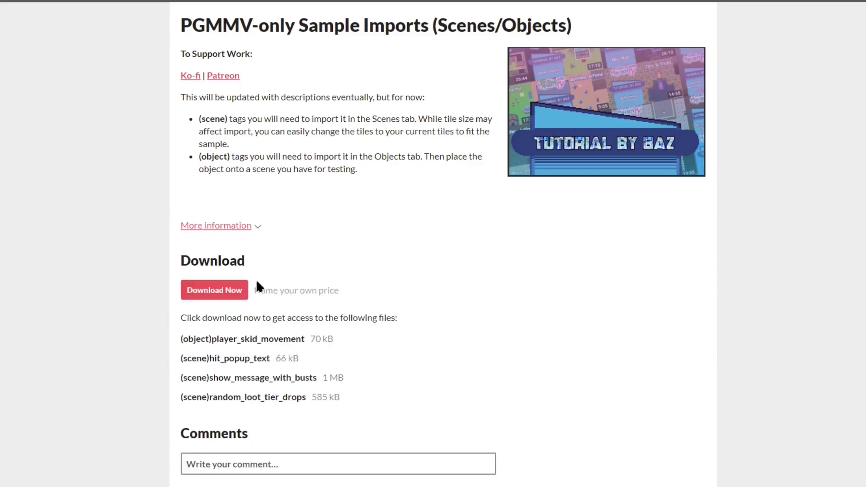
# Step: Download the sample imports pack from itch.io and skip the optional payment
pyautogui.click(228, 297)
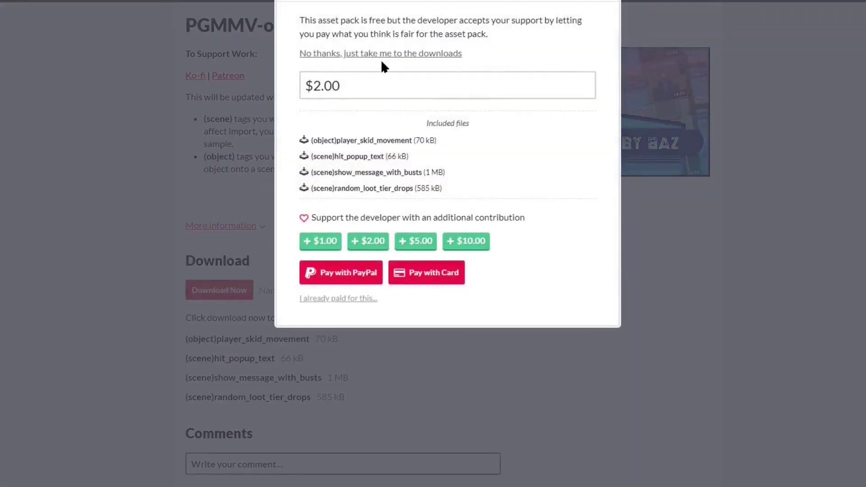
pyautogui.click(368, 55)
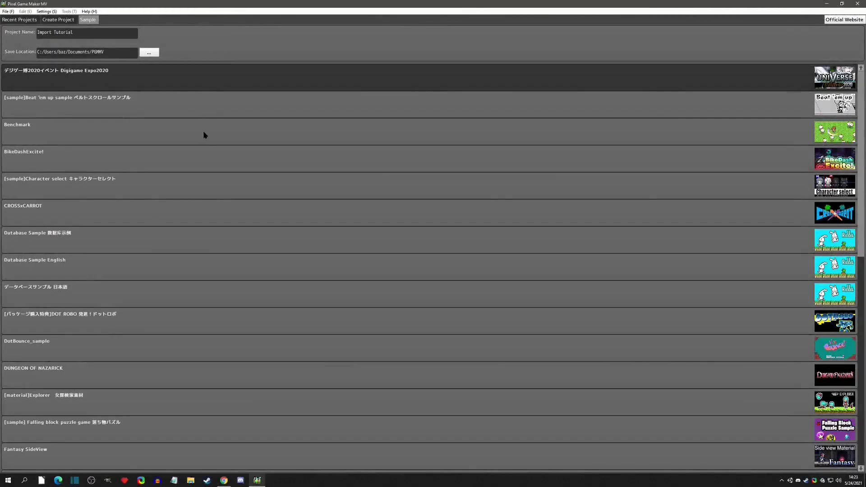
# Step: Create the 'Import Tutorial' project from the Benchmark sample and start Import Scene from the Scene List
pyautogui.doubleClick(122, 132)
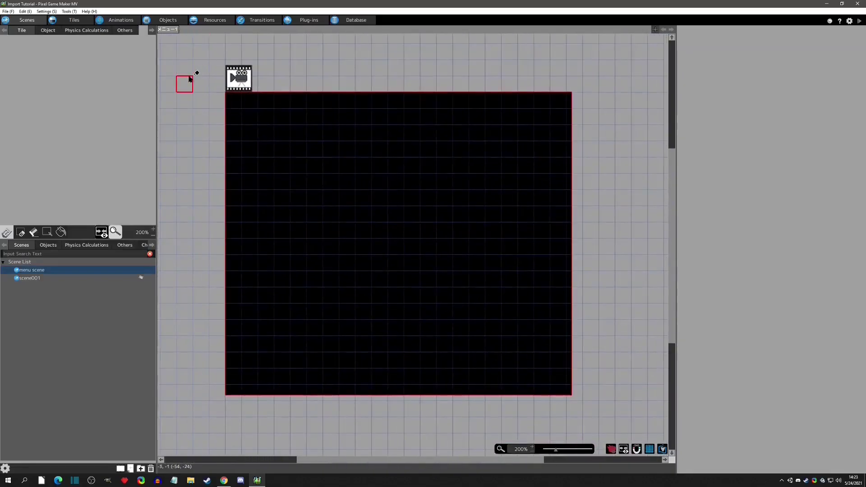
pyautogui.rightClick(40, 298)
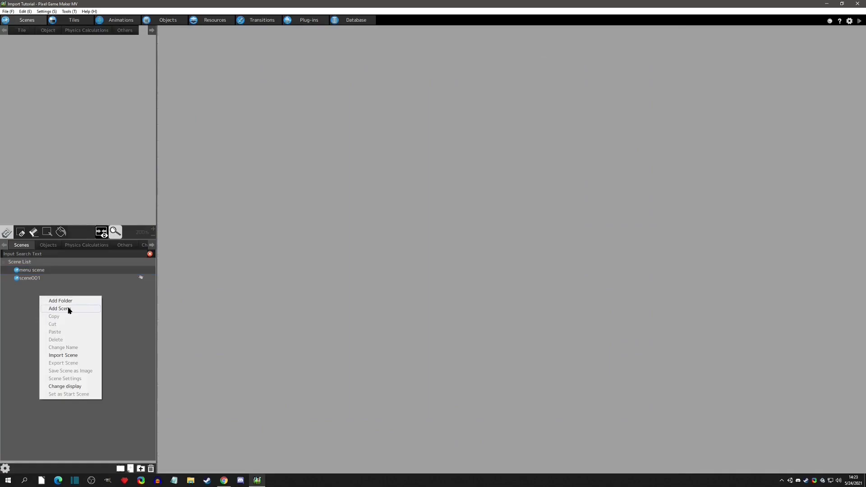
pyautogui.click(66, 355)
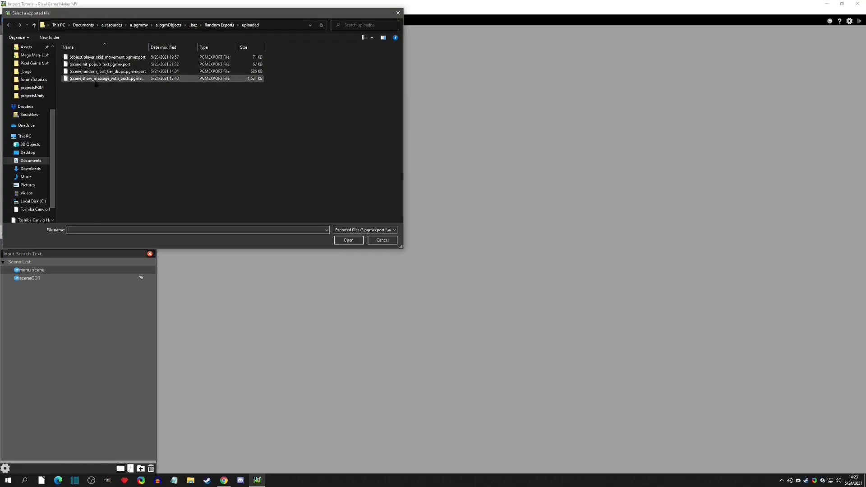
# Step: Import the show_message_with_busts .pgmexport file, reviewing its Fonts resources before confirming with OK
pyautogui.doubleClick(96, 79)
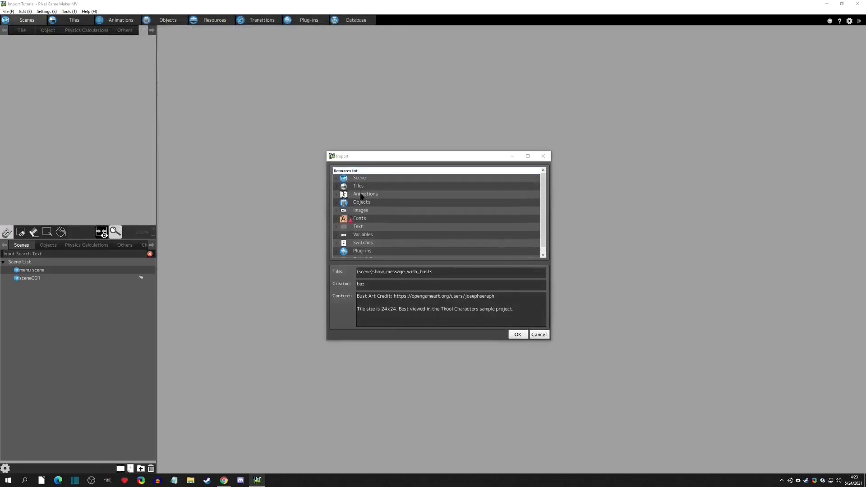
pyautogui.doubleClick(346, 221)
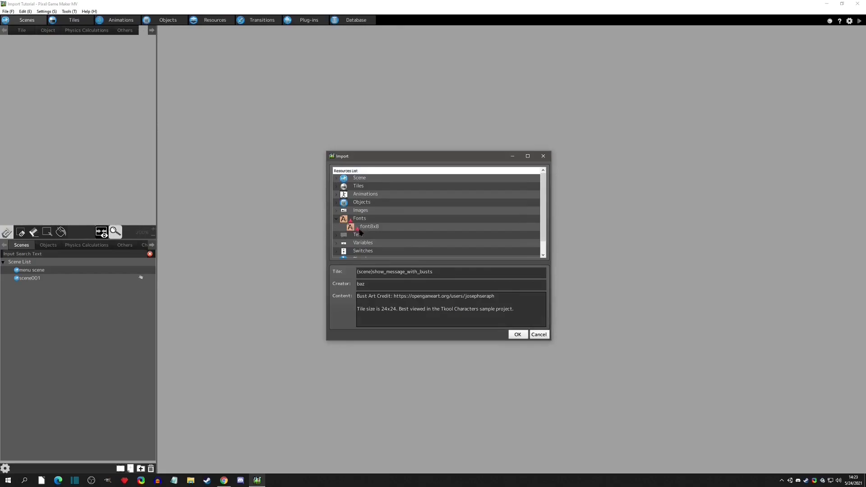
pyautogui.scroll(-1, 383, 230)
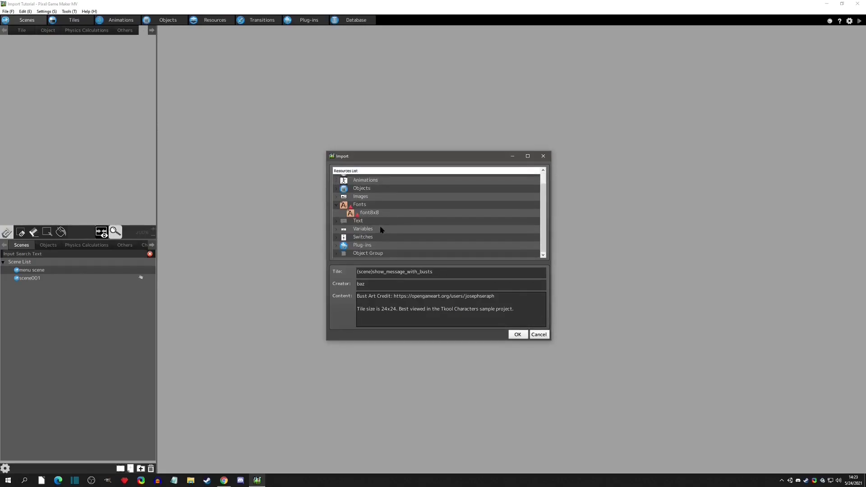
pyautogui.scroll(1, 379, 227)
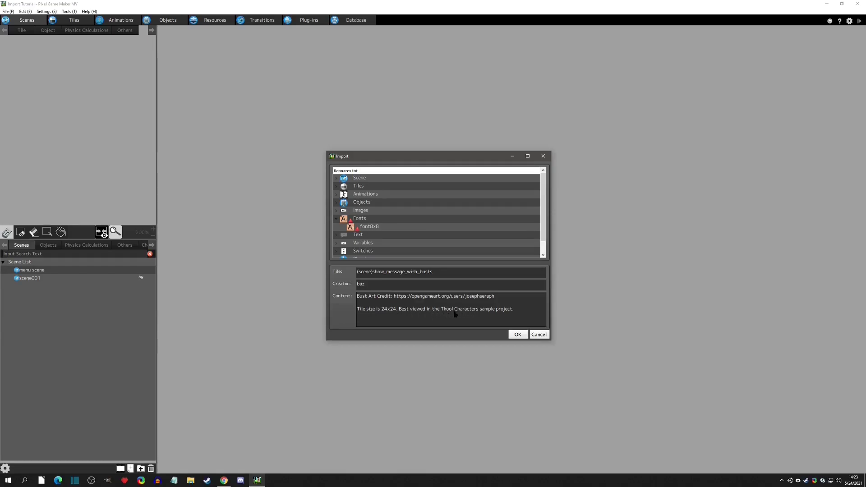
pyautogui.click(518, 334)
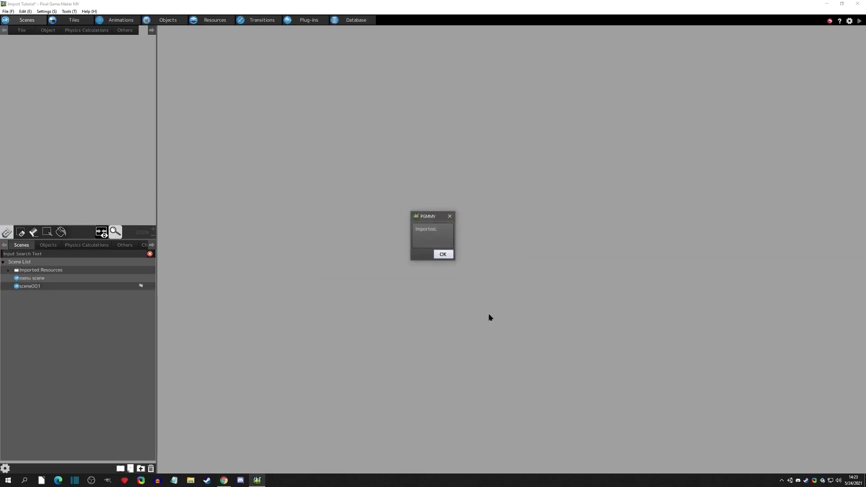
# Step: Make the imported 'message busts sample' the start scene and launch a test play
pyautogui.click(443, 254)
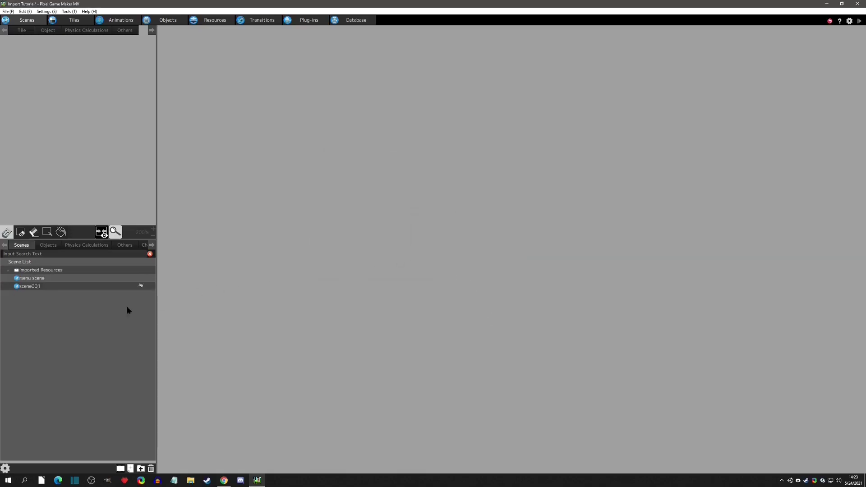
pyautogui.click(9, 271)
pyautogui.click(14, 278)
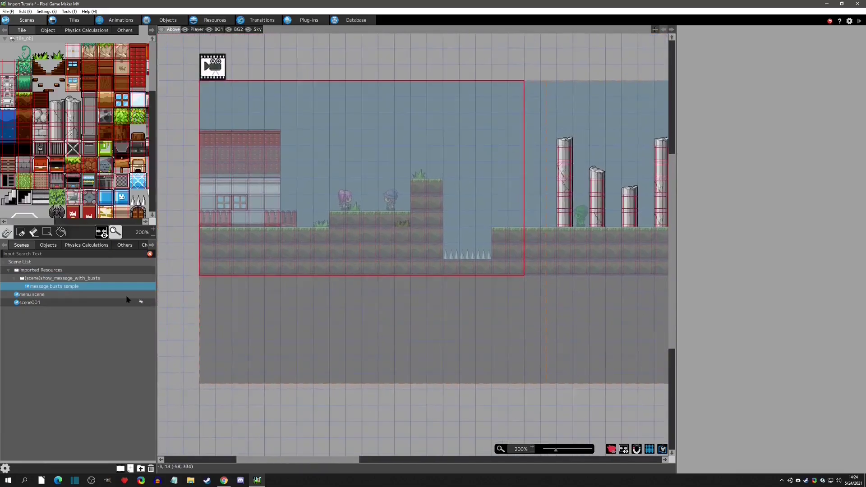
pyautogui.rightClick(78, 289)
pyautogui.click(102, 385)
pyautogui.click(859, 21)
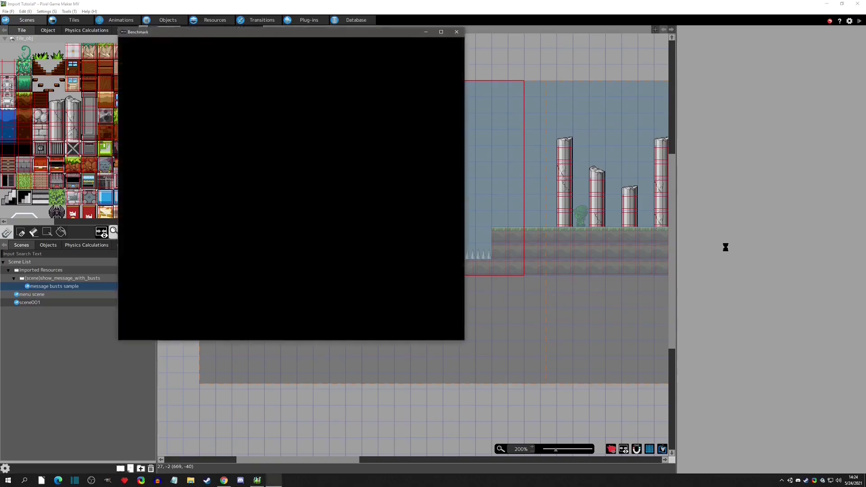
# Step: Walk the player right into the NPC to trigger the bust message, then close the test and view the Objects tab
pyautogui.press('Right')
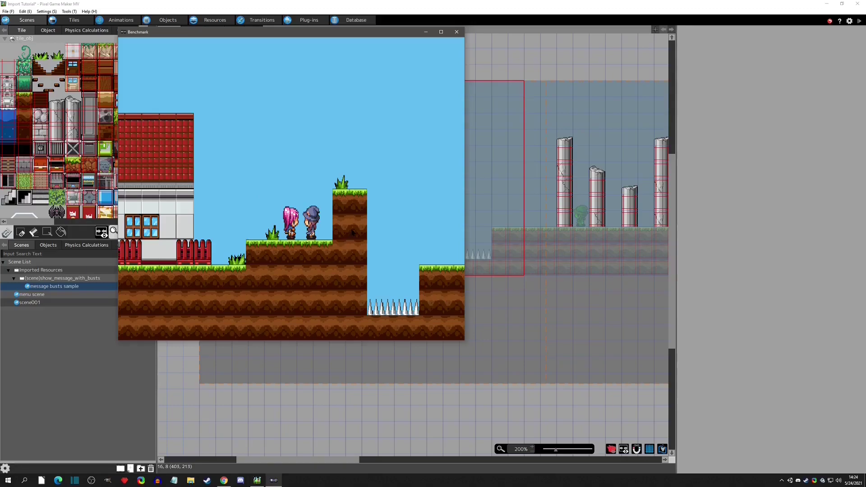
pyautogui.press('Right')
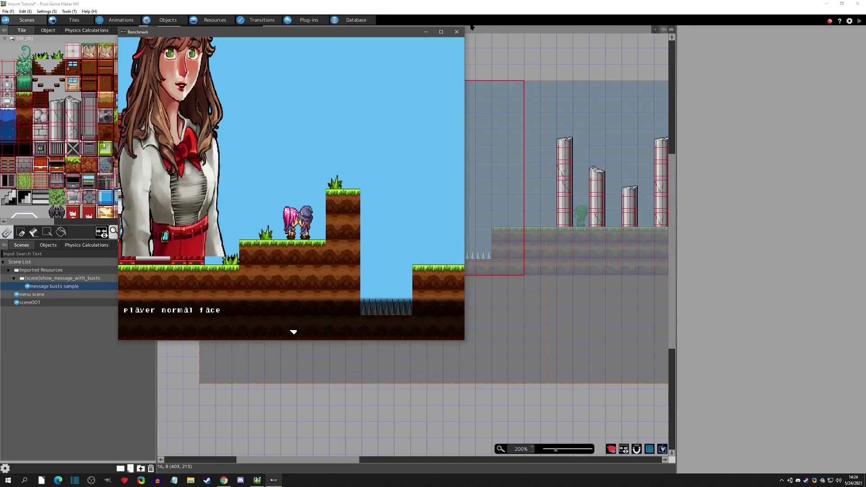
pyautogui.click(457, 31)
pyautogui.click(174, 21)
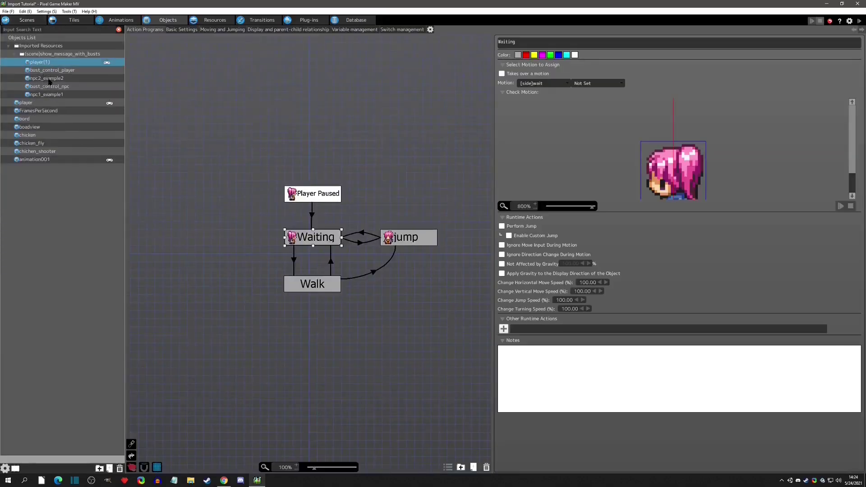
# Step: Inspect bust_control_player's Move Object runtime action settings, then return to the scene editor
pyautogui.click(50, 72)
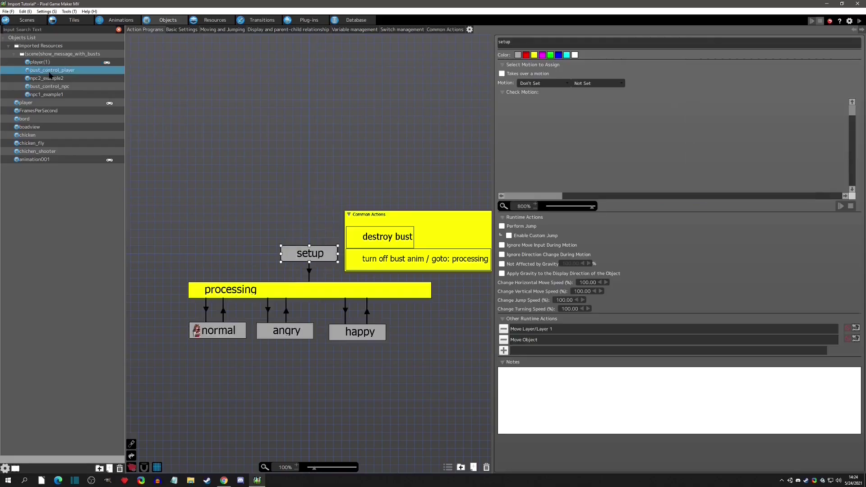
pyautogui.doubleClick(530, 341)
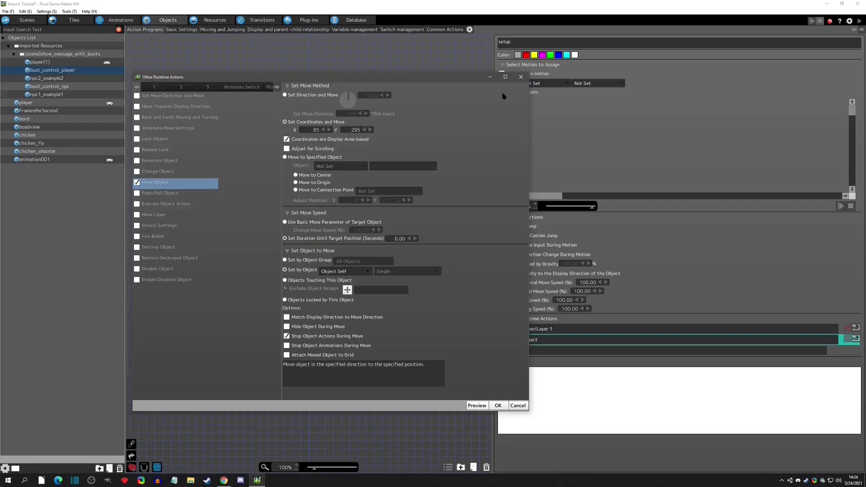
pyautogui.click(521, 76)
pyautogui.click(27, 20)
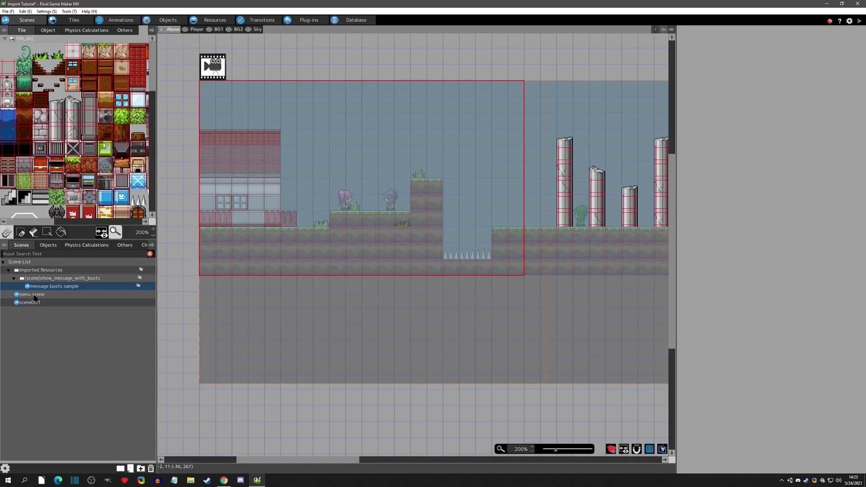
# Step: Run and close a quick test play, then choose Import from the Objects List menu
pyautogui.click(859, 21)
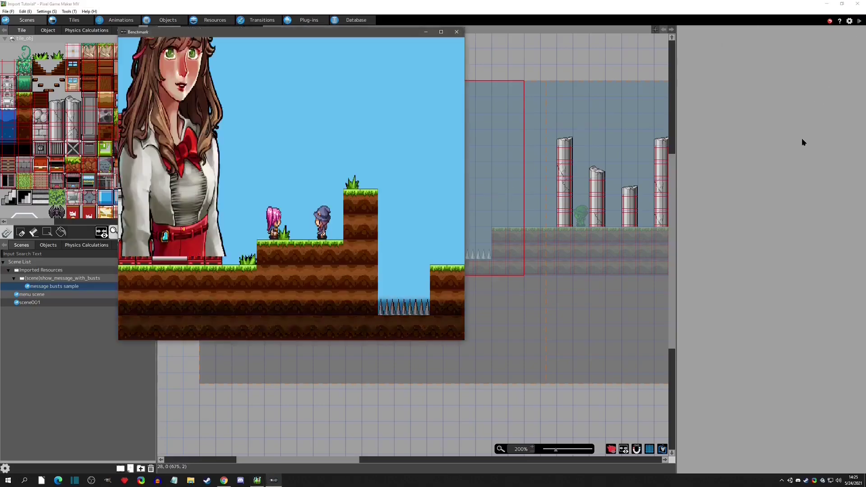
pyautogui.click(456, 32)
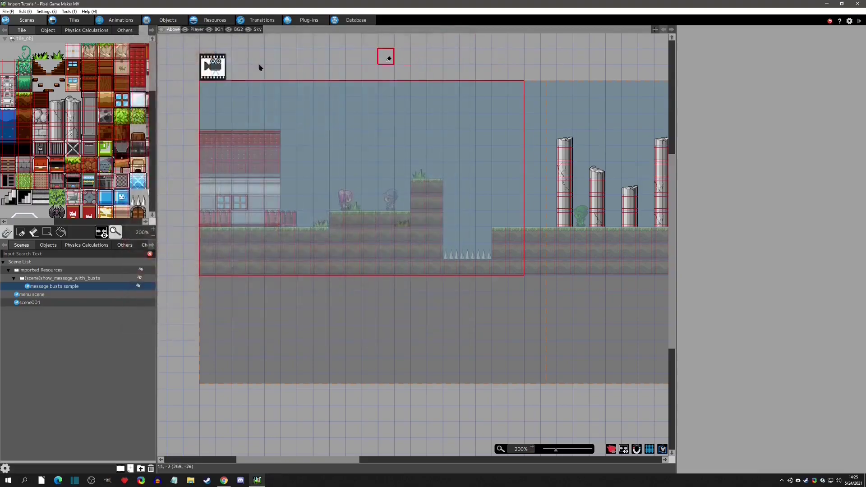
pyautogui.click(169, 19)
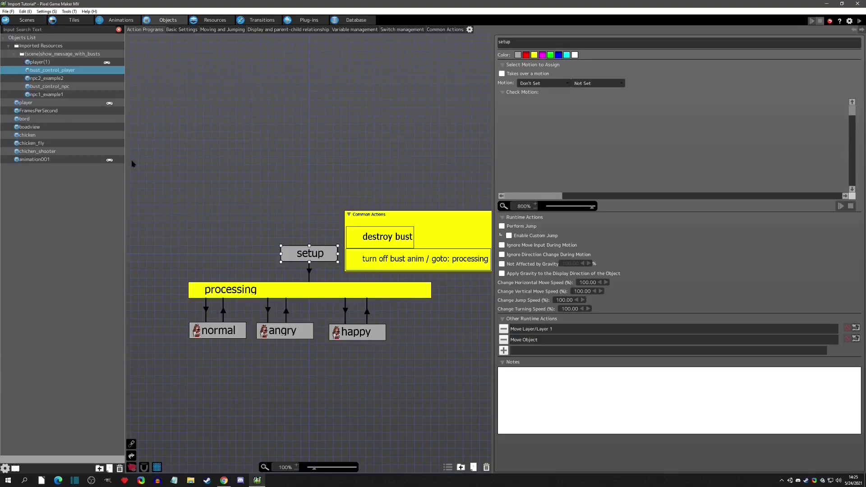
pyautogui.click(36, 203)
pyautogui.rightClick(36, 203)
pyautogui.click(54, 257)
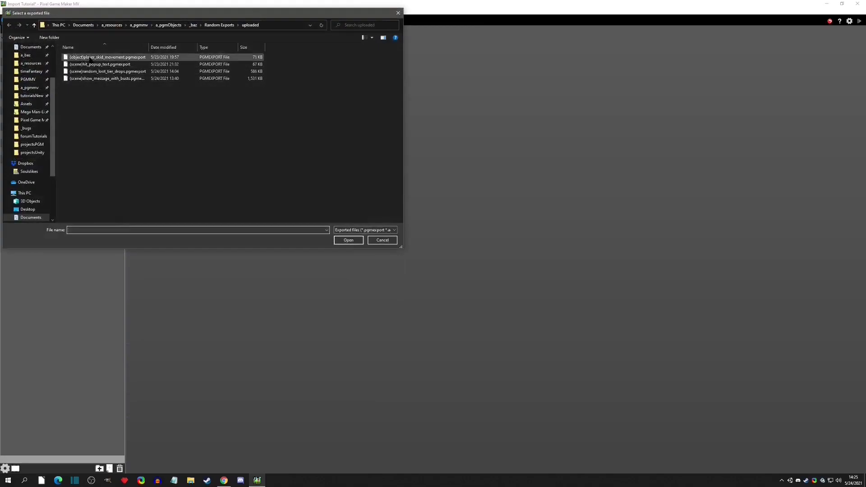
# Step: Import the (object)player_skid_movement export file and open the object's action program
pyautogui.doubleClick(117, 58)
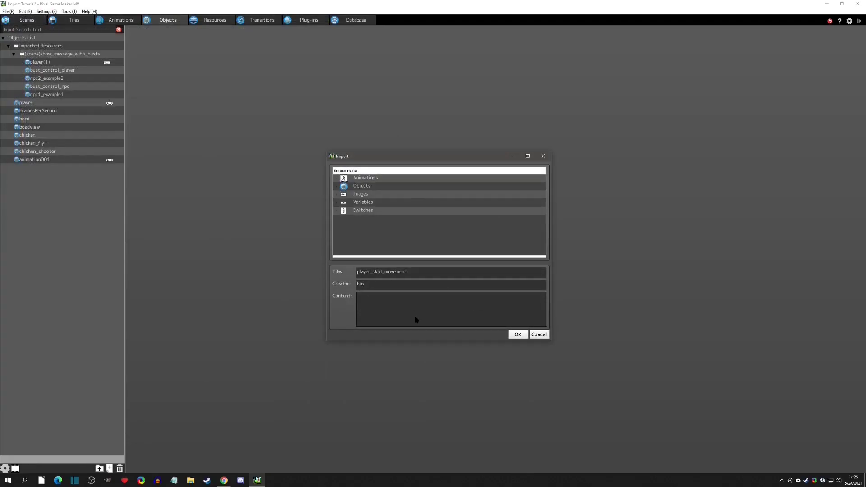
pyautogui.click(517, 334)
pyautogui.click(443, 255)
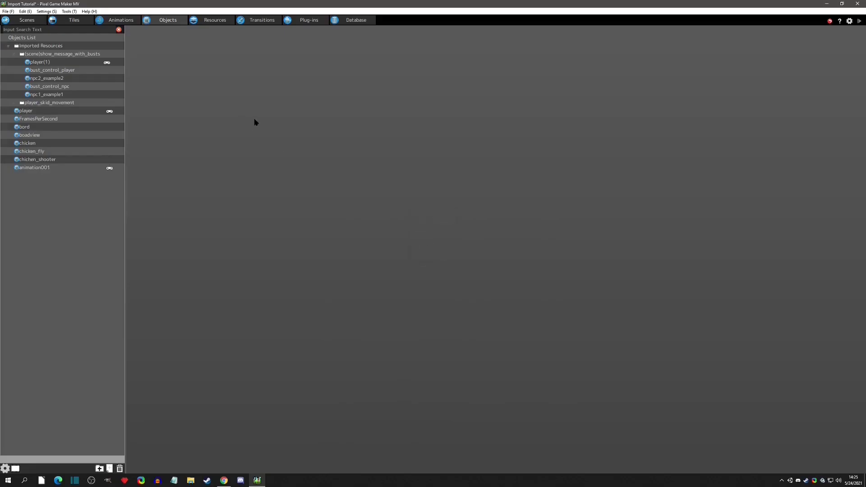
pyautogui.click(14, 103)
pyautogui.click(60, 112)
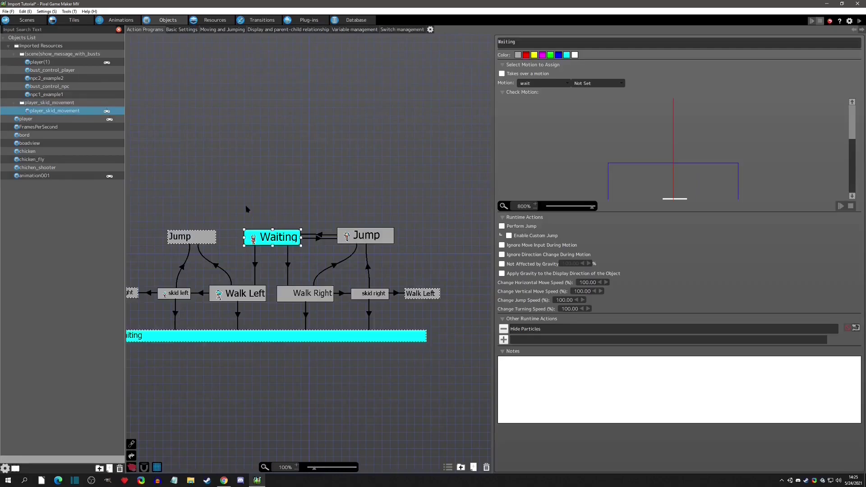
# Step: Pan the player_skid_movement state graph to view all skid states, then return to the scene map
pyautogui.moveTo(299, 174); pyautogui.dragTo(342, 139, button='middle')
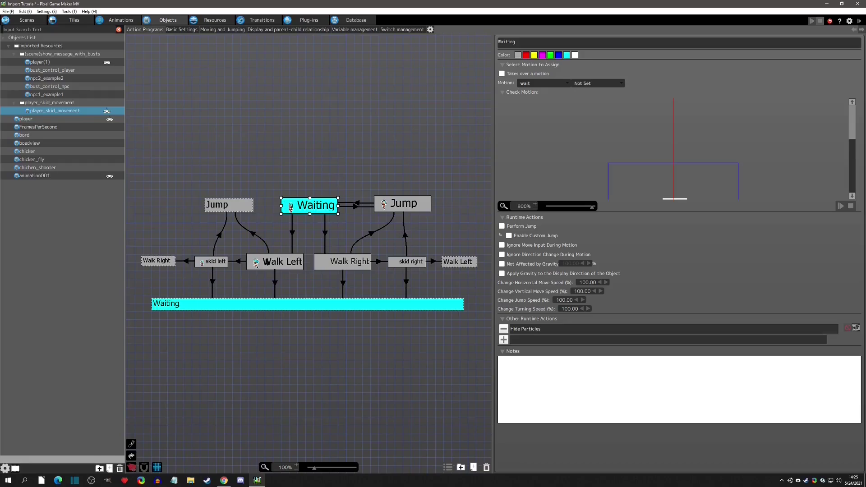
pyautogui.click(27, 20)
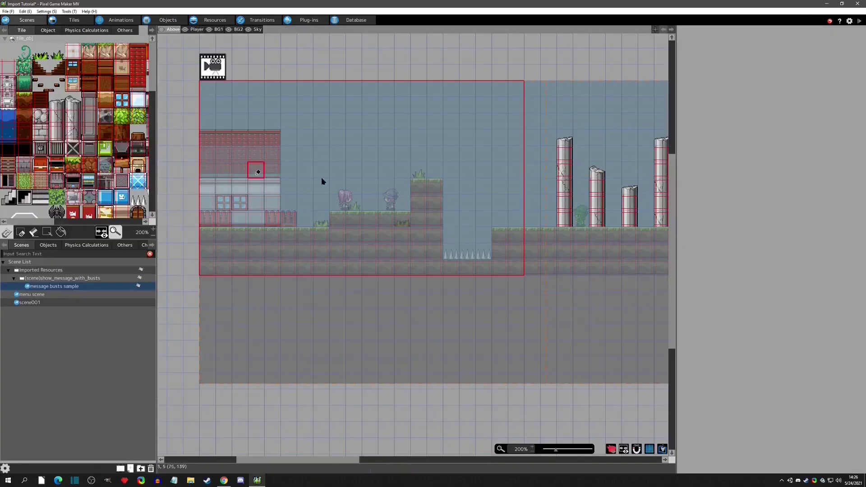
# Step: Place player_skid_movement on the Player layer ground at 1093, 216 and start a test play
pyautogui.hscroll(5, 532, 200)
pyautogui.hscroll(6, 522, 199)
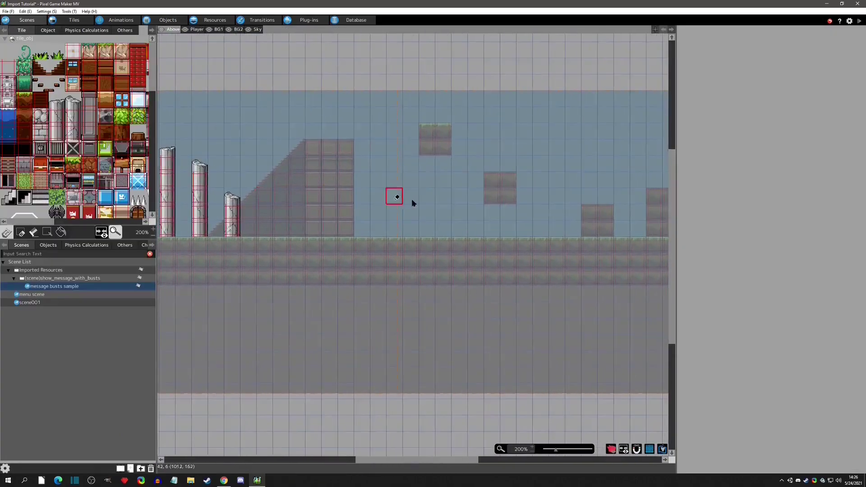
pyautogui.hscroll(-1, 285, 180)
pyautogui.hscroll(-10, 343, 189)
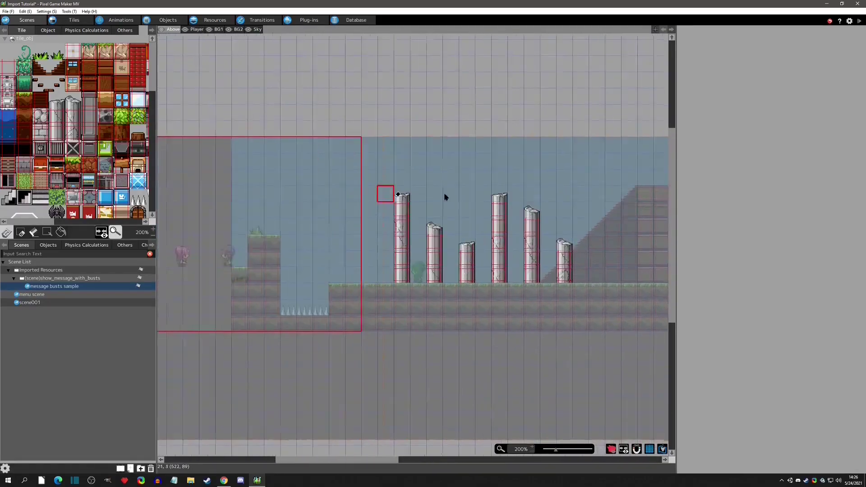
pyautogui.click(197, 29)
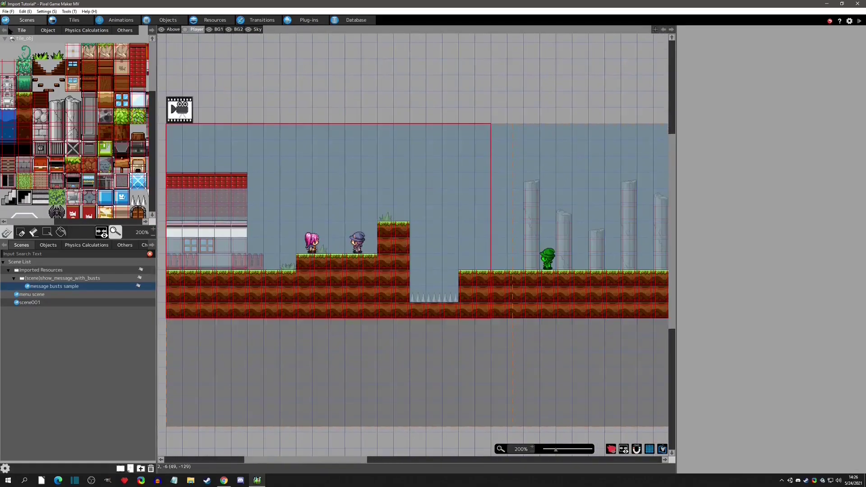
pyautogui.click(321, 187)
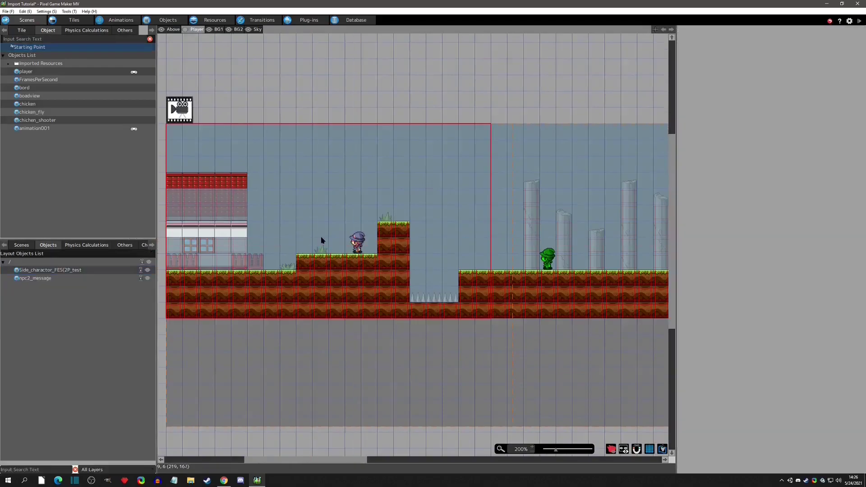
pyautogui.hscroll(8, 224, 189)
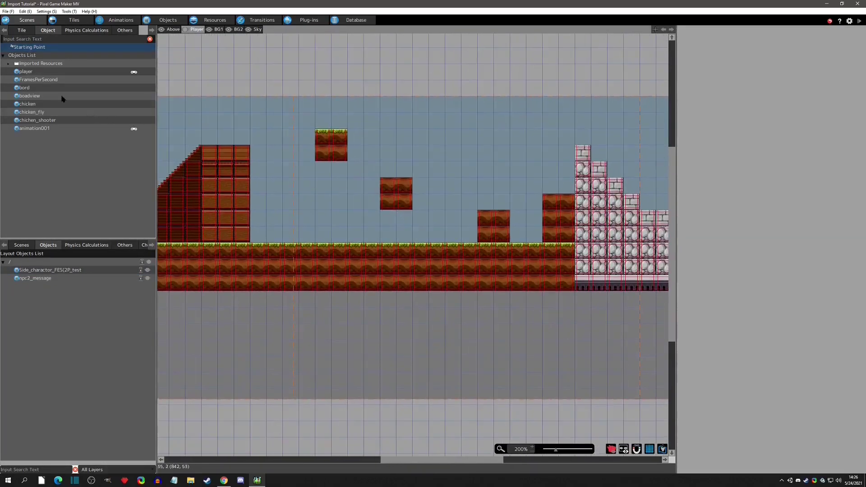
pyautogui.click(9, 63)
pyautogui.click(14, 80)
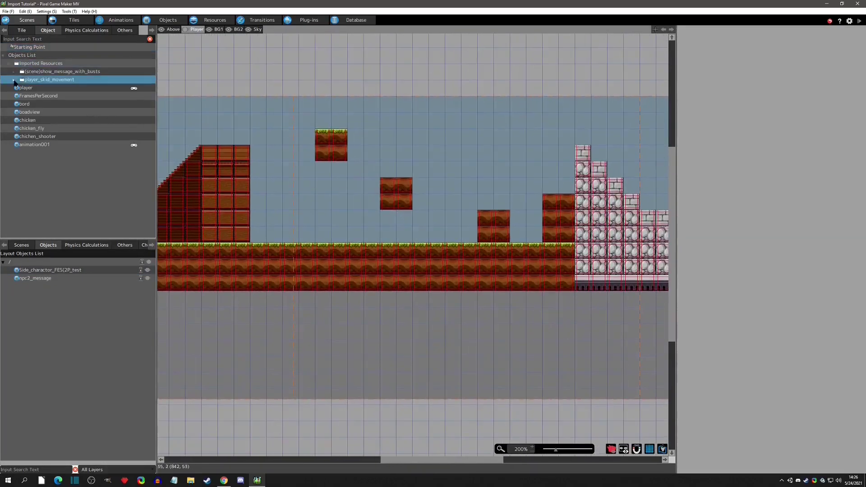
pyautogui.moveTo(45, 88); pyautogui.dragTo(341, 240)
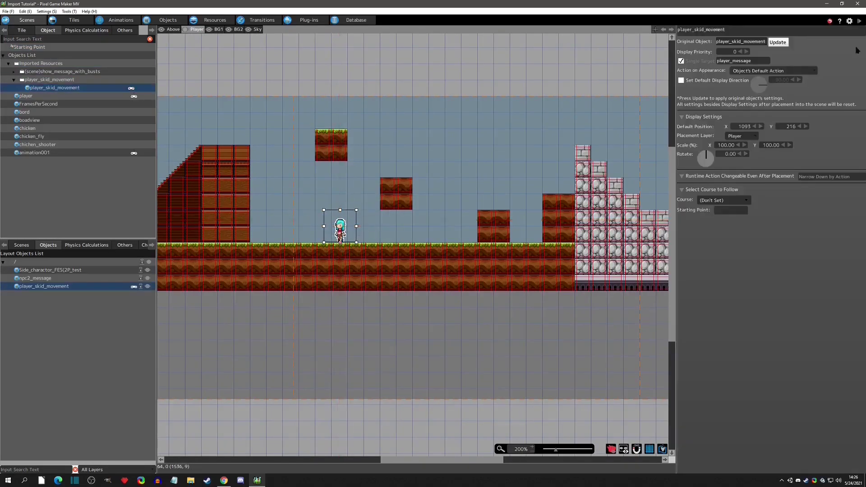
pyautogui.click(859, 21)
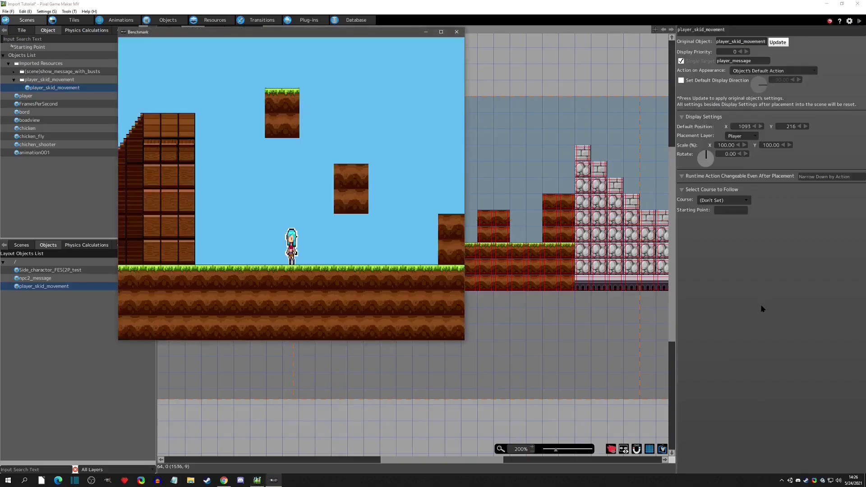
pyautogui.press('Left')
pyautogui.press('Right')
pyautogui.press('Right')
pyautogui.press('Left')
pyautogui.press('Right')
pyautogui.press('Left')
pyautogui.press('Right')
pyautogui.press('Left')
pyautogui.press('Right')
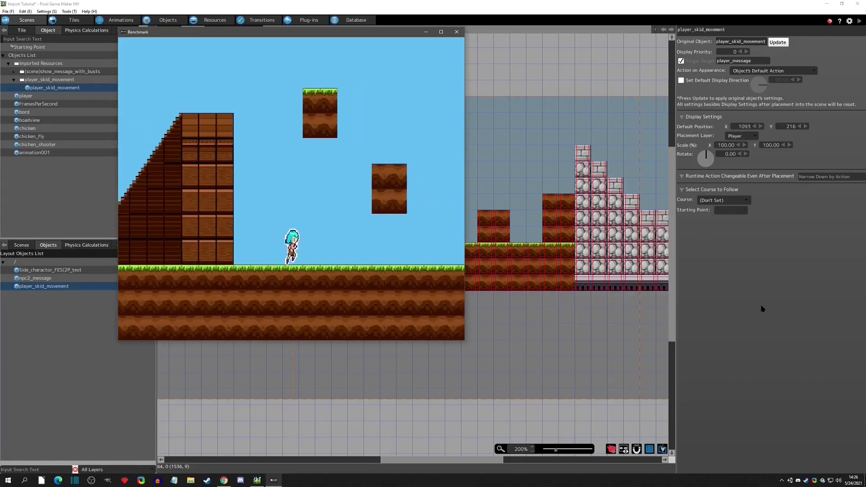
pyautogui.press('Left')
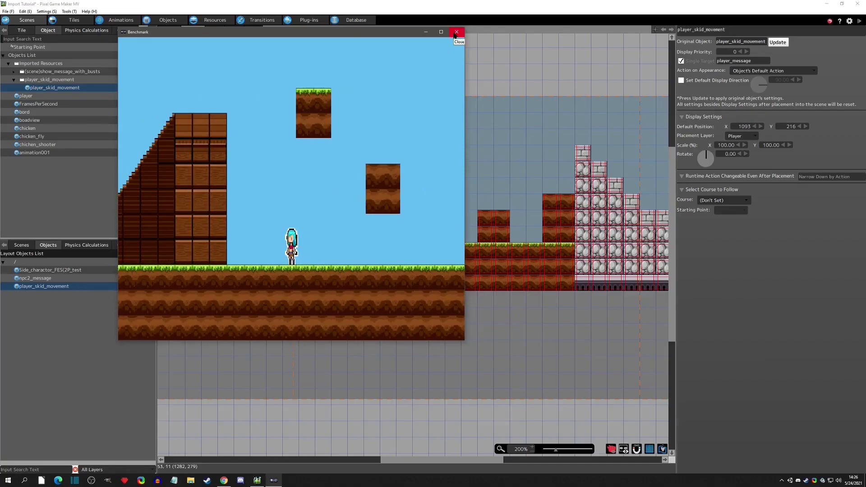
pyautogui.click(456, 32)
pyautogui.click(23, 248)
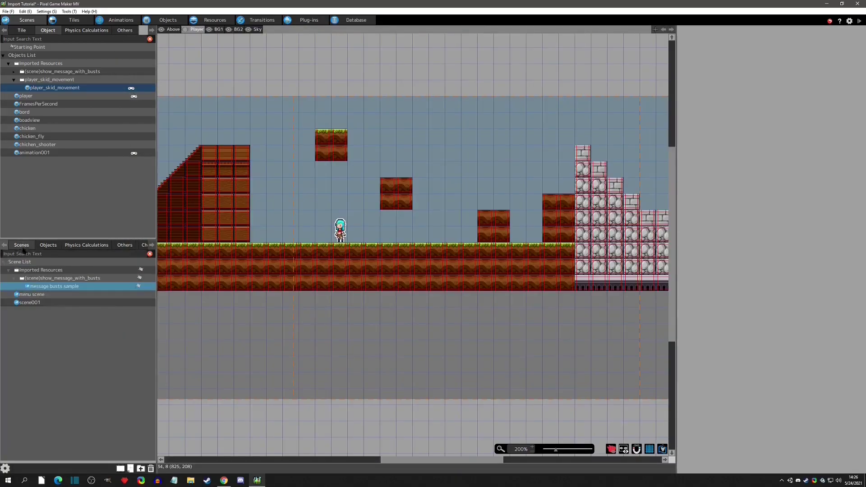
# Step: Save the Import Tutorial project with the newly placed character, confirming the changes
pyautogui.moveTo(261, 225); pyautogui.dragTo(518, 245, button='middle')
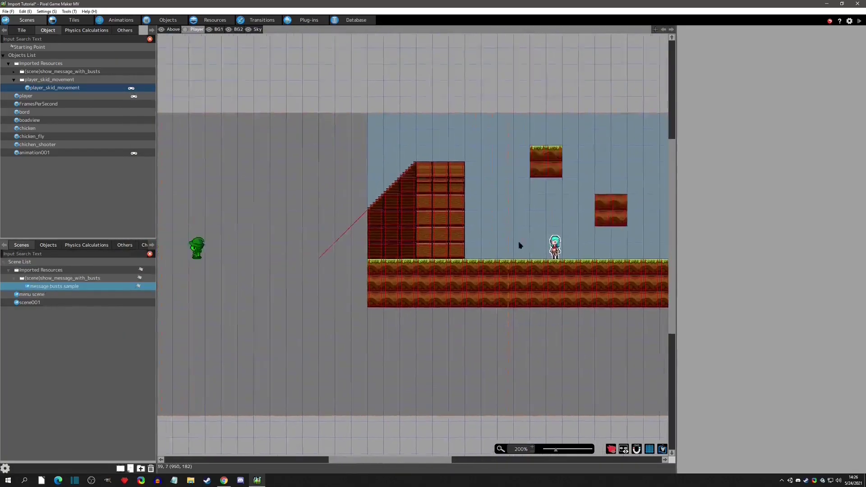
pyautogui.hscroll(-8, 519, 245)
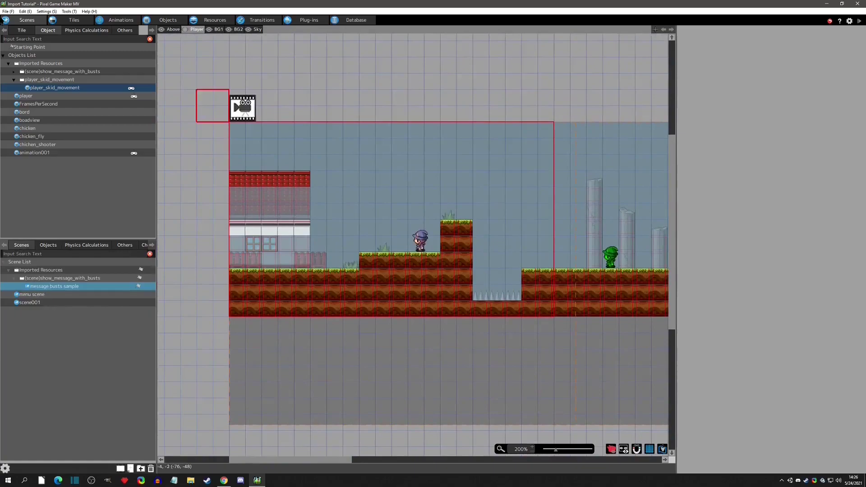
pyautogui.click(4, 12)
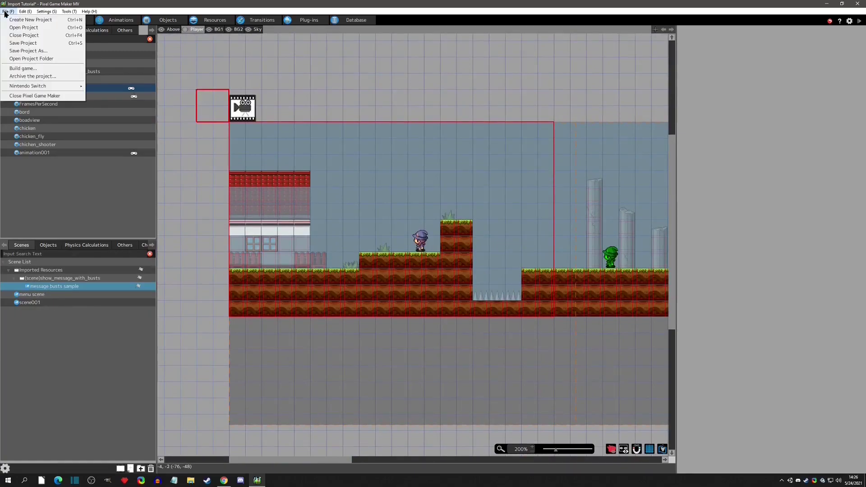
pyautogui.click(17, 40)
pyautogui.click(432, 275)
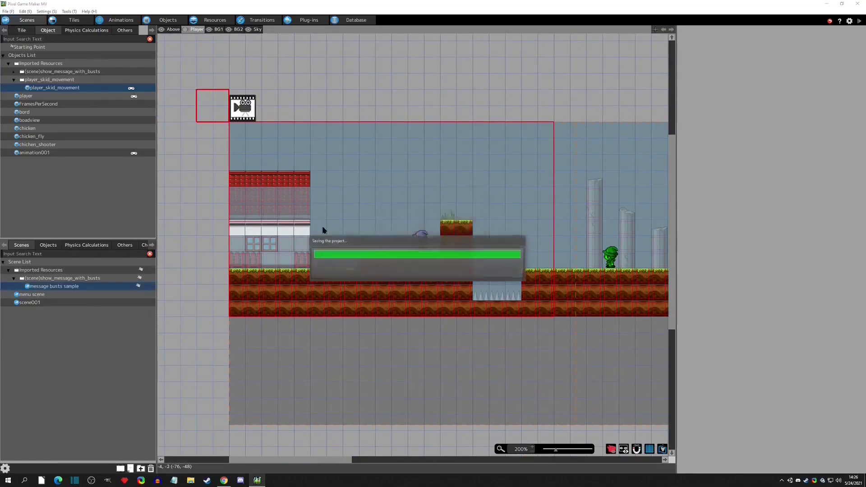